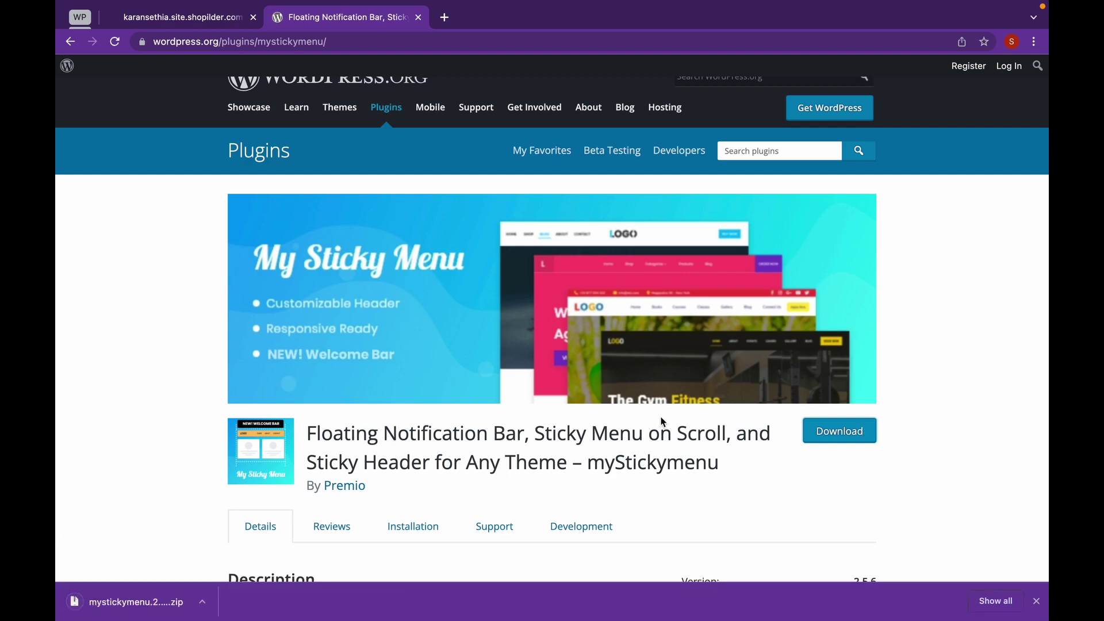
- In the site's admin, go to Plugins > Add New and show the Upload Plugin zip form
{"action": "left_click", "coordinate": [204, 19]}
{"action": "left_click", "coordinate": [152, 68]}
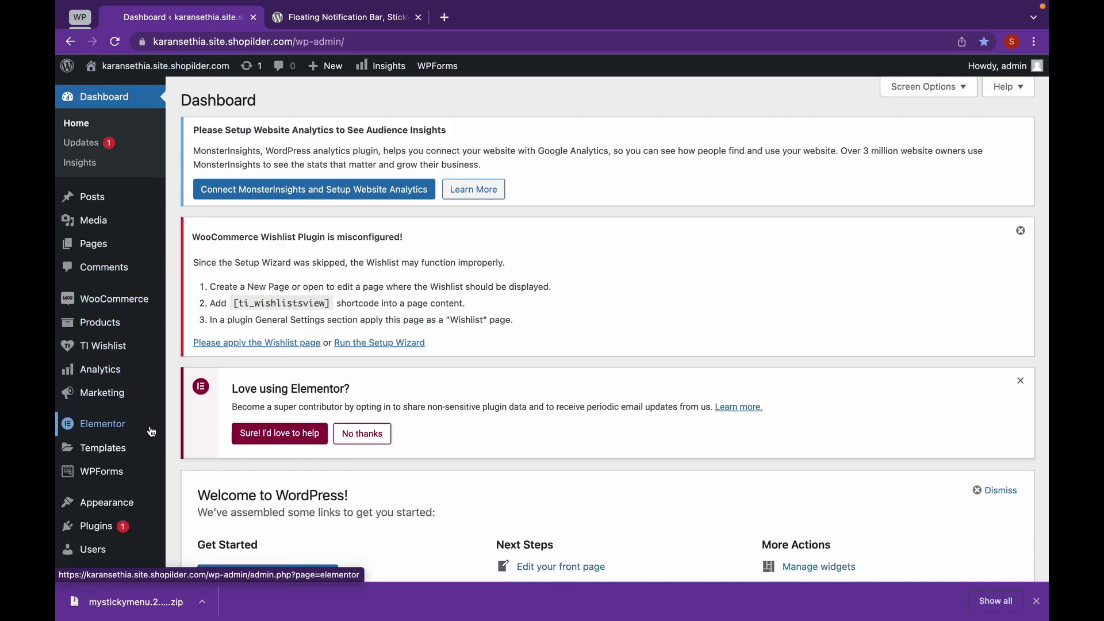
{"action": "mouse_move", "coordinate": [115, 526]}
{"action": "left_click", "coordinate": [181, 521]}
{"action": "left_click", "coordinate": [311, 101]}
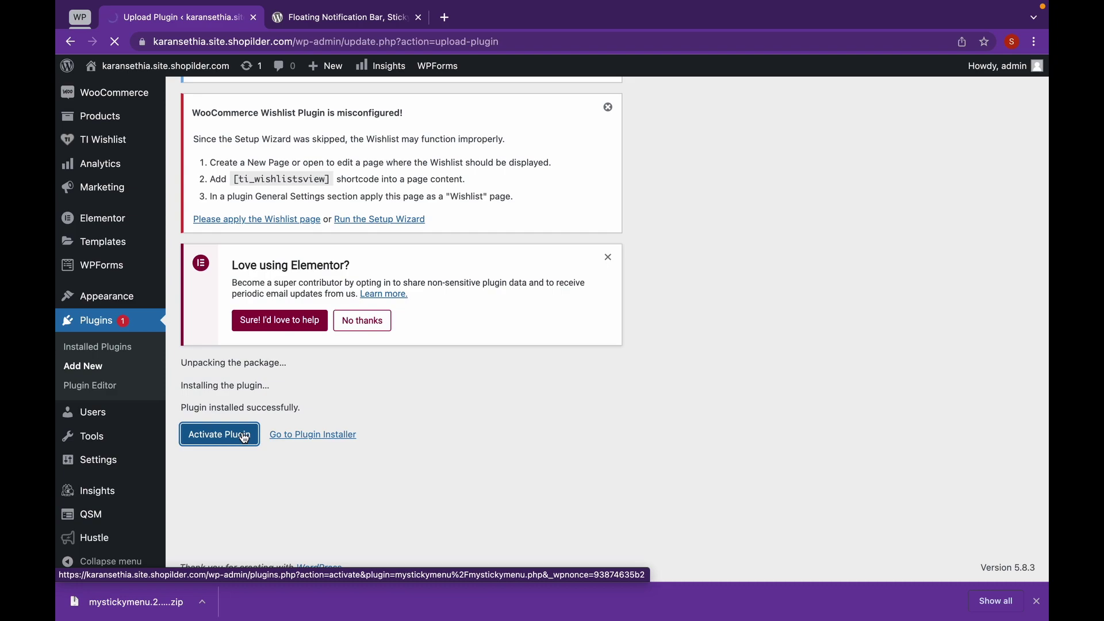
- Scroll down the plugin installation results to the Activate Plugin link
{"action": "scroll", "coordinate": [92, 437], "scroll_direction": "down", "scroll_amount": 3}
{"action": "scroll", "coordinate": [107, 481], "scroll_direction": "down", "scroll_amount": 3}
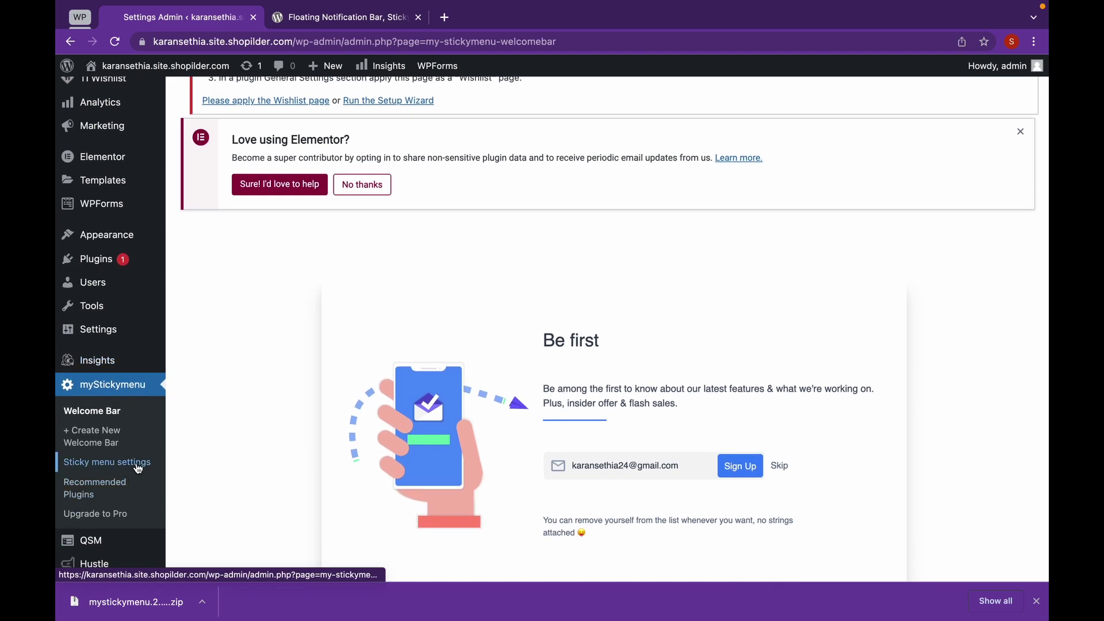
- Open myStickymenu's Sticky menu settings, skipping the newsletter signup and welcome message
{"action": "left_click", "coordinate": [138, 469]}
{"action": "scroll", "coordinate": [573, 396], "scroll_direction": "down", "scroll_amount": 2}
{"action": "scroll", "coordinate": [573, 395], "scroll_direction": "down", "scroll_amount": 5}
{"action": "left_click", "coordinate": [782, 389]}
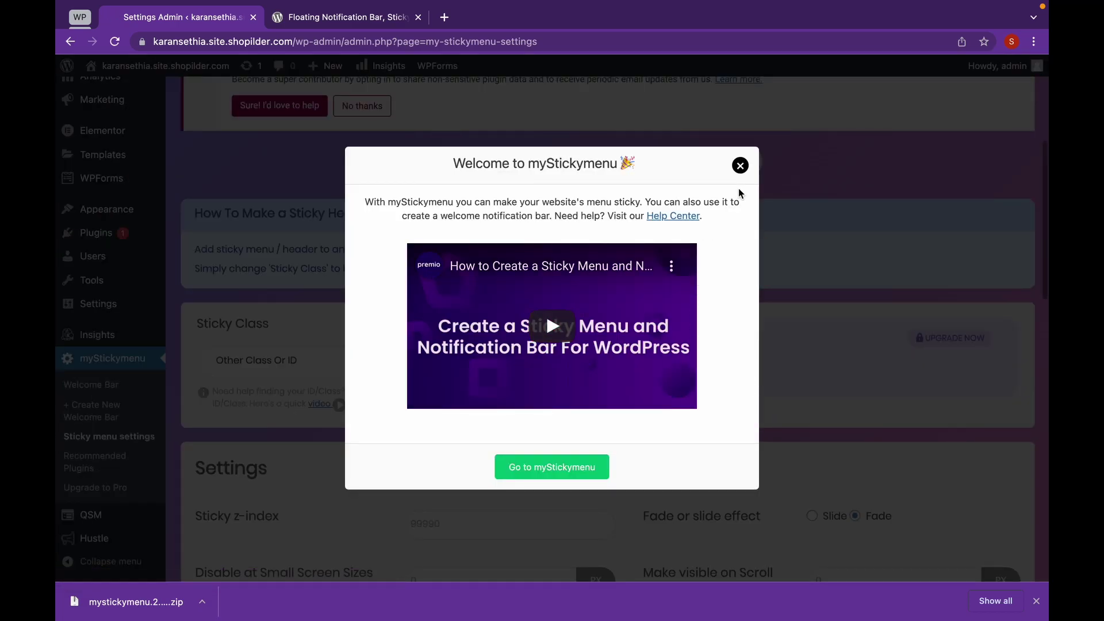
{"action": "left_click", "coordinate": [586, 472]}
{"action": "scroll", "coordinate": [586, 476], "scroll_direction": "down", "scroll_amount": 1}
- Set the Sticky Class to Main Menu (Primary Menu, Off-Canvas Menu)
{"action": "scroll", "coordinate": [408, 371], "scroll_direction": "down", "scroll_amount": 3}
{"action": "left_click", "coordinate": [382, 252]}
{"action": "left_click", "coordinate": [388, 220]}
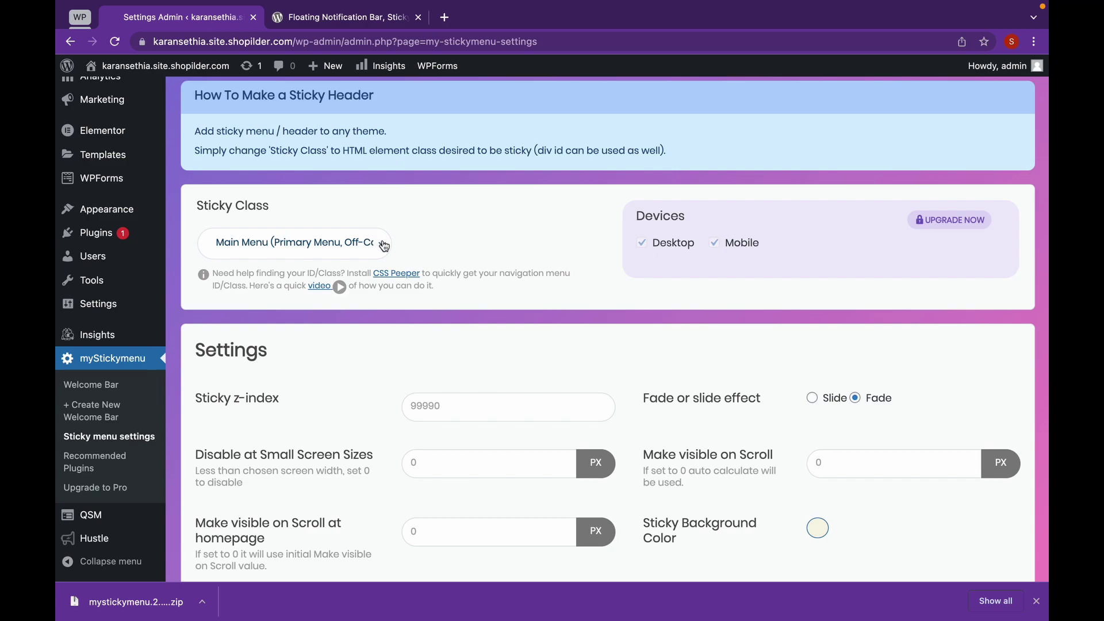
- Load the site's homepage in a new browser tab
{"action": "left_click", "coordinate": [445, 17]}
{"action": "type", "text": "kar"}
{"action": "left_click", "coordinate": [304, 70]}
- Inspect the homepage header in developer tools, then reopen the Sticky Class list in admin
{"action": "right_click", "coordinate": [323, 101]}
{"action": "left_click", "coordinate": [378, 309]}
{"action": "scroll", "coordinate": [309, 423], "scroll_direction": "up", "scroll_amount": 2}
{"action": "scroll", "coordinate": [309, 423], "scroll_direction": "up", "scroll_amount": 2}
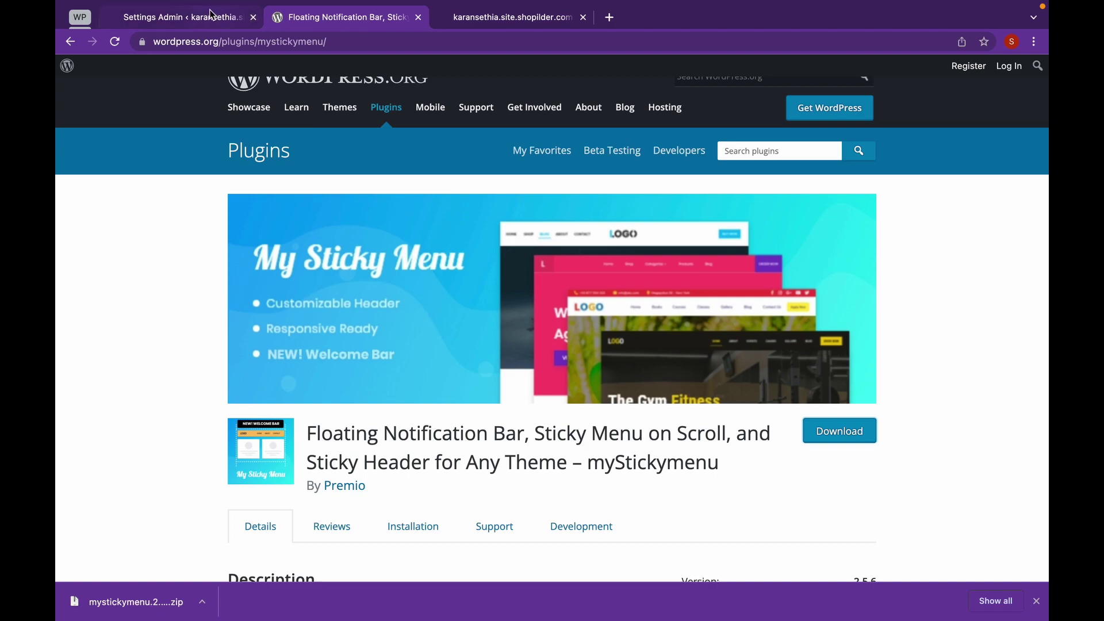
{"action": "left_click", "coordinate": [211, 14]}
{"action": "left_click", "coordinate": [370, 242]}
- Try Other Class Or ID, then set the Sticky Class back to Main Menu and scroll down to save
{"action": "left_click", "coordinate": [363, 276]}
{"action": "left_click", "coordinate": [346, 254]}
{"action": "left_click", "coordinate": [383, 214]}
{"action": "scroll", "coordinate": [594, 292], "scroll_direction": "down", "scroll_amount": 10}
{"action": "scroll", "coordinate": [594, 294], "scroll_direction": "down", "scroll_amount": 3}
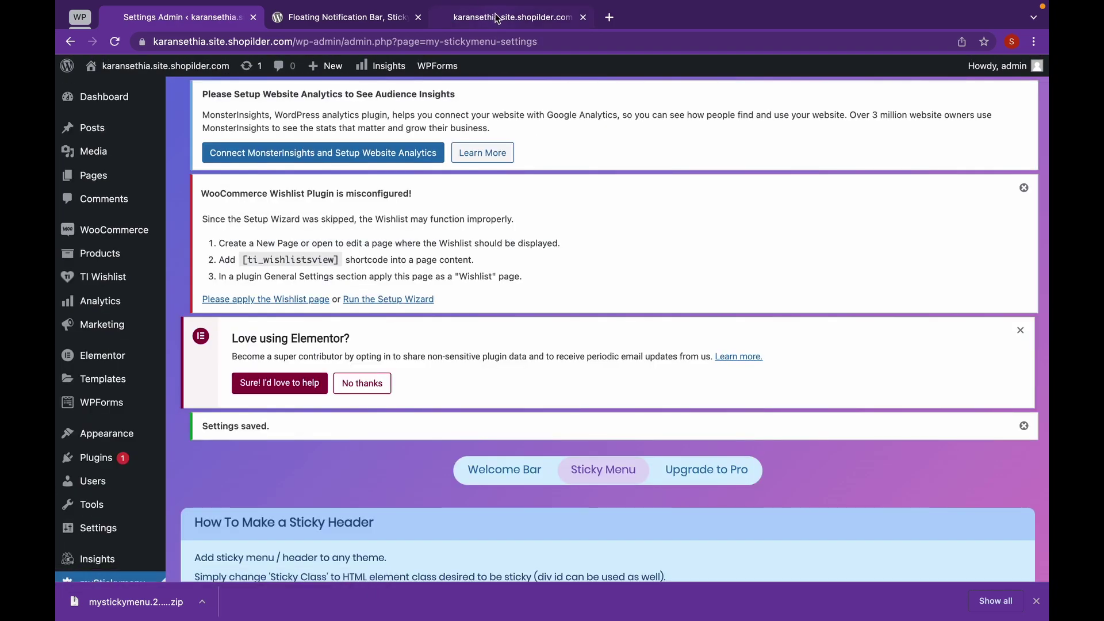
- Close DevTools, reload the homepage and scroll to confirm the header stays fixed on top
{"action": "left_click", "coordinate": [509, 18]}
{"action": "left_click", "coordinate": [1038, 384]}
{"action": "left_click", "coordinate": [113, 41]}
{"action": "scroll", "coordinate": [558, 267], "scroll_direction": "down", "scroll_amount": 5}
{"action": "scroll", "coordinate": [558, 268], "scroll_direction": "down", "scroll_amount": 5}
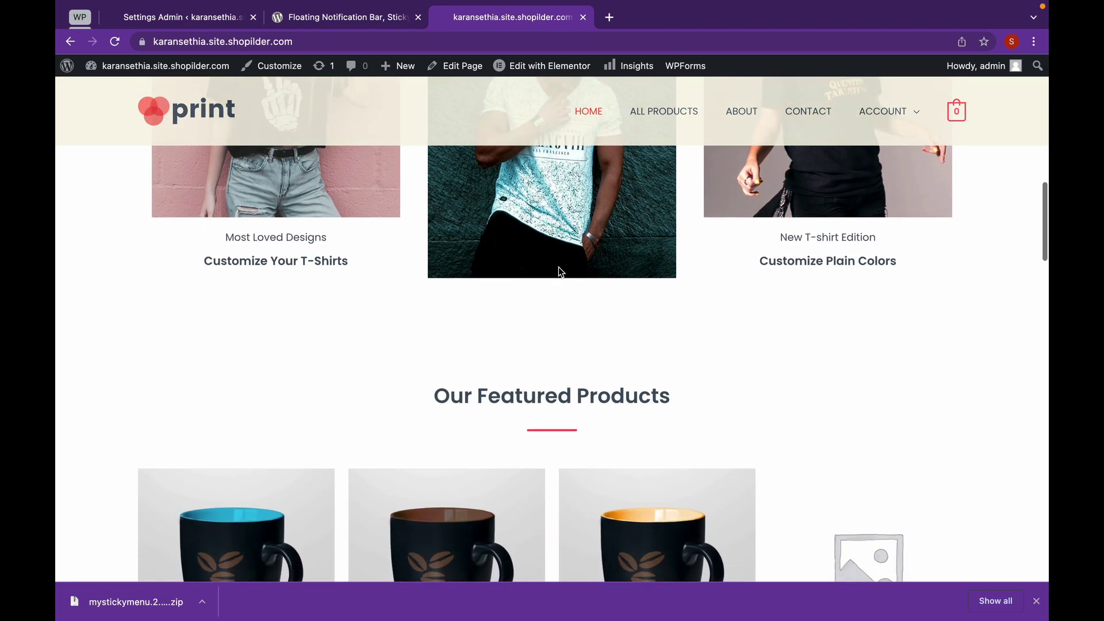
{"action": "scroll", "coordinate": [558, 267], "scroll_direction": "down", "scroll_amount": 5}
{"action": "scroll", "coordinate": [557, 272], "scroll_direction": "down", "scroll_amount": 3}
{"action": "left_click", "coordinate": [198, 27]}
- Pick a new Sticky Background Color in the colour picker
{"action": "scroll", "coordinate": [613, 313], "scroll_direction": "down", "scroll_amount": 8}
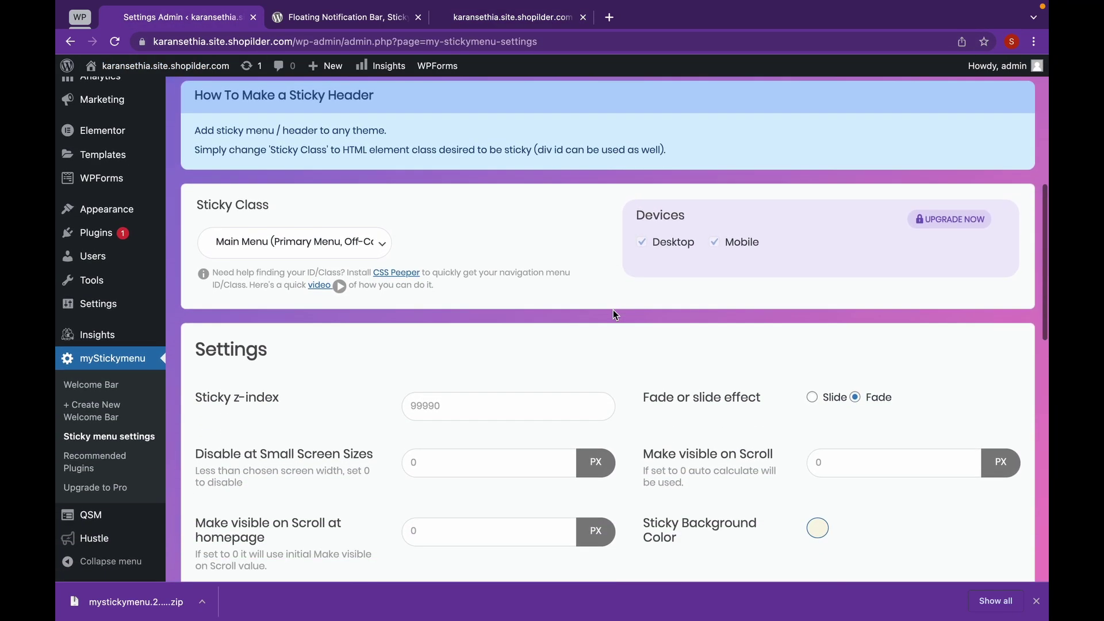
{"action": "scroll", "coordinate": [614, 314], "scroll_direction": "down", "scroll_amount": 3}
{"action": "left_click", "coordinate": [819, 340]}
{"action": "mouse_move", "coordinate": [834, 370]}
{"action": "left_mouse_down"}
{"action": "mouse_move", "coordinate": [811, 482]}
{"action": "mouse_move", "coordinate": [815, 396]}
{"action": "mouse_move", "coordinate": [828, 456]}
{"action": "mouse_move", "coordinate": [816, 482]}
{"action": "mouse_move", "coordinate": [815, 423]}
{"action": "mouse_move", "coordinate": [838, 377]}
{"action": "mouse_move", "coordinate": [827, 380]}
{"action": "left_mouse_up"}
- Switch the sticky header effect from Fade to Slide
{"action": "scroll", "coordinate": [763, 446], "scroll_direction": "down", "scroll_amount": 2}
{"action": "scroll", "coordinate": [763, 446], "scroll_direction": "down", "scroll_amount": 1}
{"action": "scroll", "coordinate": [738, 285], "scroll_direction": "up", "scroll_amount": 1}
{"action": "scroll", "coordinate": [739, 288], "scroll_direction": "up", "scroll_amount": 1}
{"action": "left_click", "coordinate": [811, 169]}
{"action": "scroll", "coordinate": [790, 363], "scroll_direction": "down", "scroll_amount": 10}
- Save the settings, then reload the storefront and scroll down to the mug products
{"action": "left_click", "coordinate": [934, 499]}
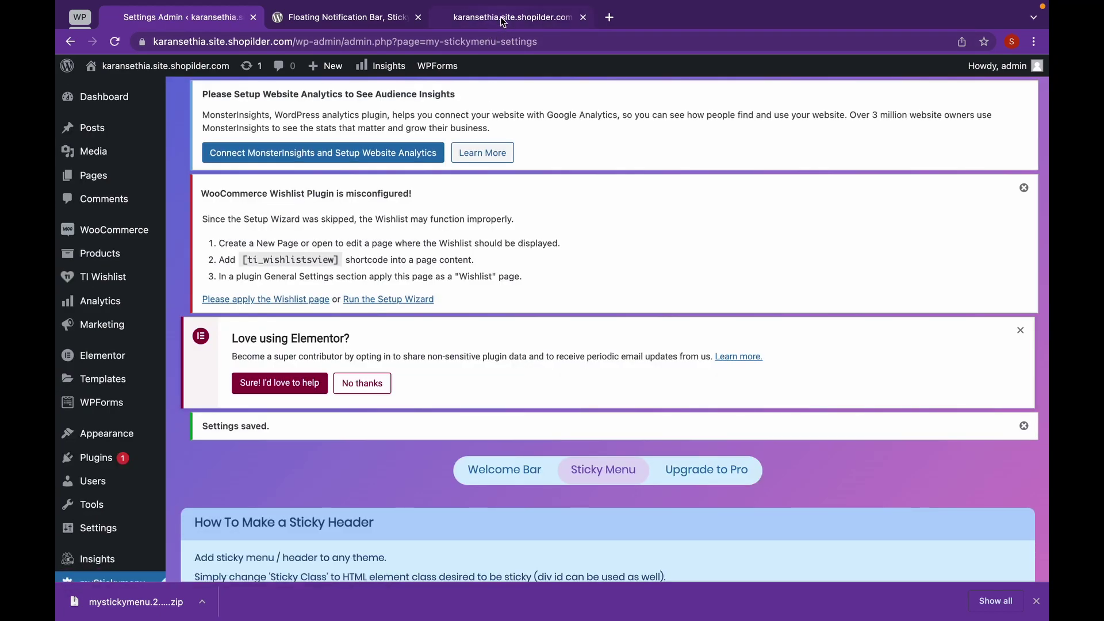
{"action": "left_click", "coordinate": [500, 17]}
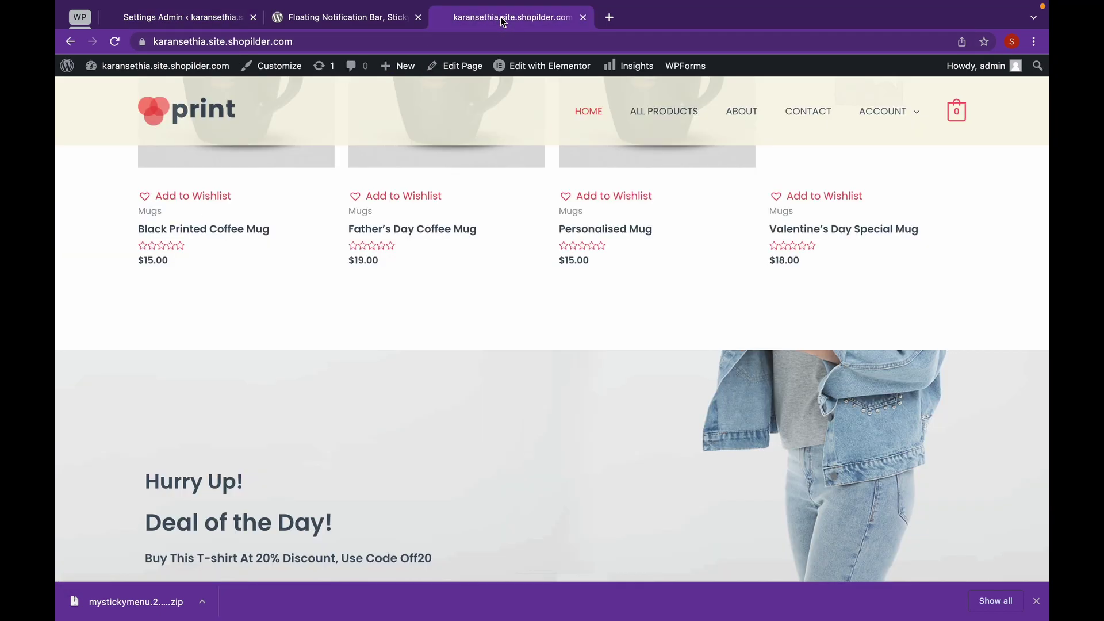
{"action": "left_click", "coordinate": [158, 62]}
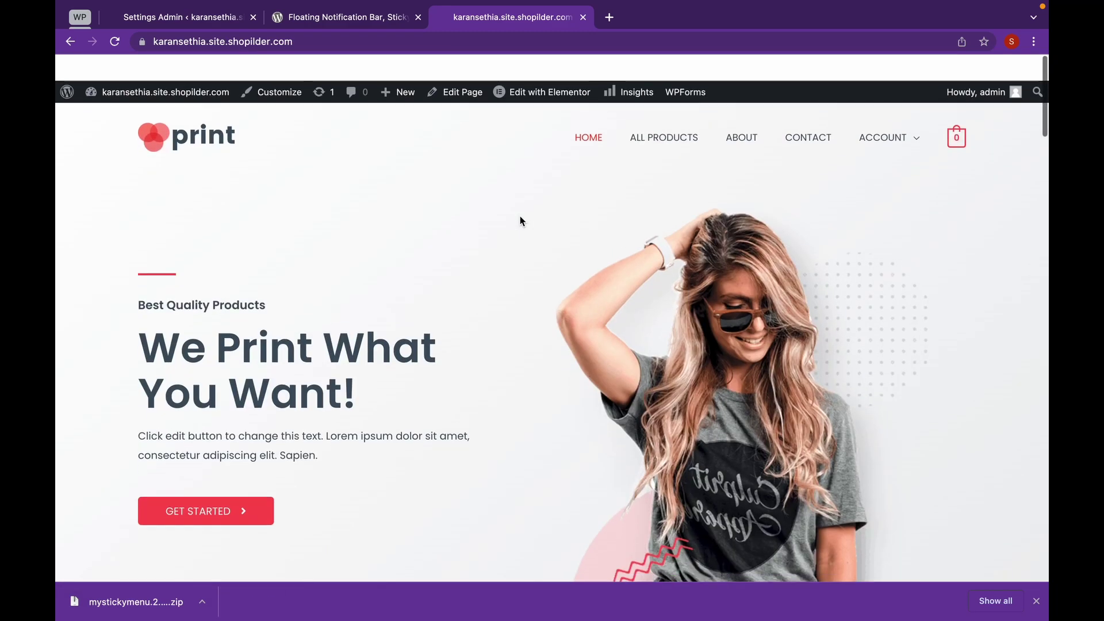
{"action": "scroll", "coordinate": [520, 220], "scroll_direction": "down", "scroll_amount": 5}
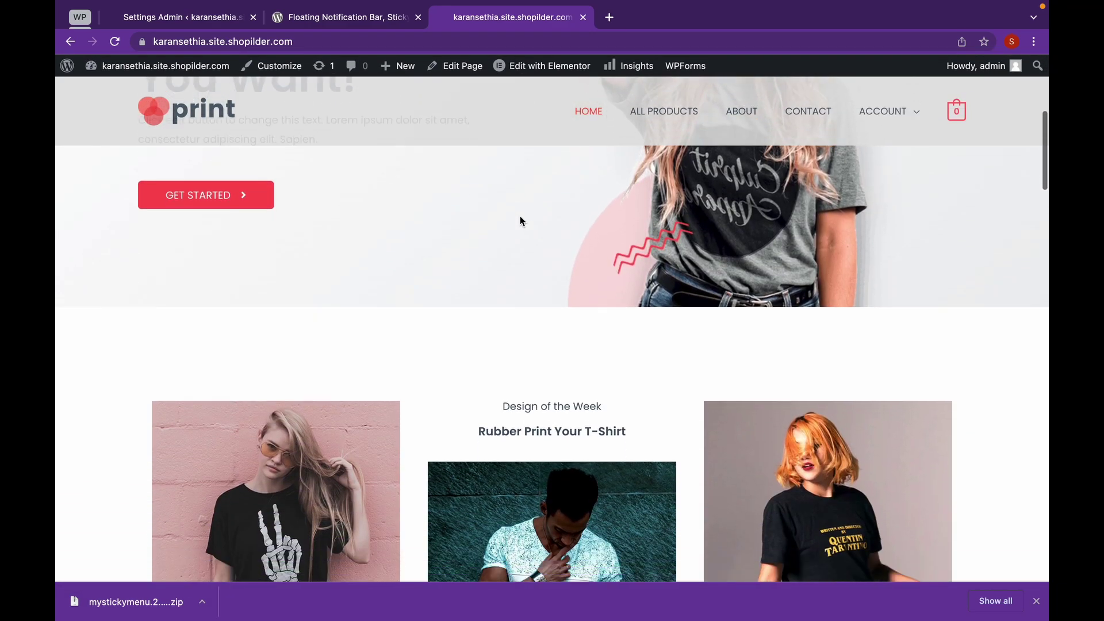
{"action": "scroll", "coordinate": [520, 220], "scroll_direction": "down", "scroll_amount": 5}
{"action": "scroll", "coordinate": [520, 219], "scroll_direction": "down", "scroll_amount": 1}
{"action": "scroll", "coordinate": [570, 309], "scroll_direction": "down", "scroll_amount": 9}
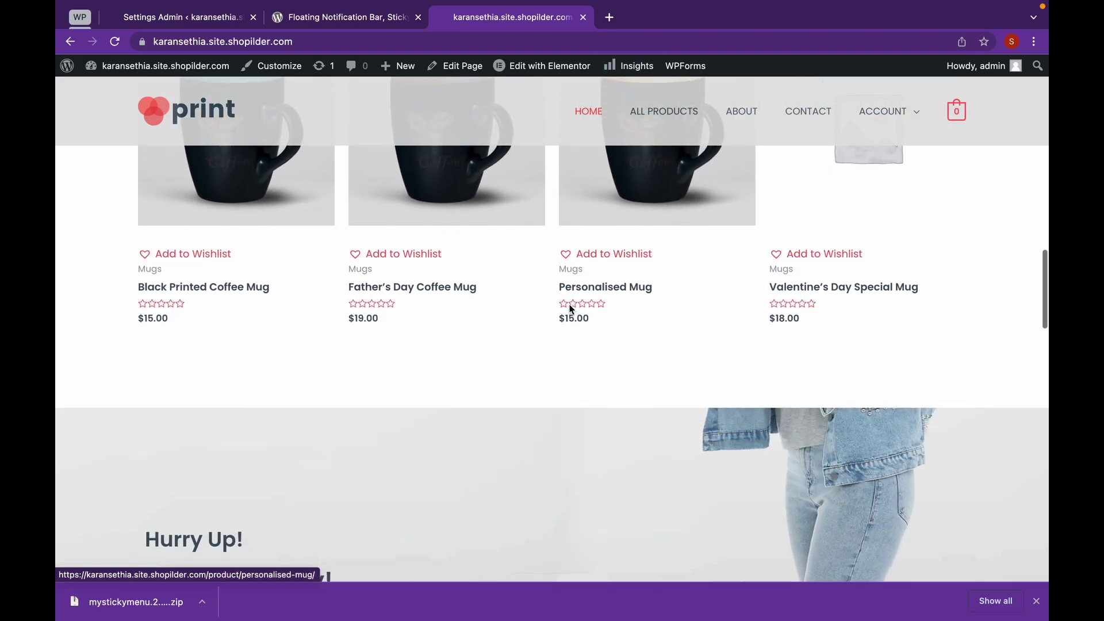
- Glance at the plugin's wordpress.org tab, then open the myStickymenu Welcome Bar settings
{"action": "scroll", "coordinate": [569, 308], "scroll_direction": "down", "scroll_amount": 2}
{"action": "left_click", "coordinate": [322, 19]}
{"action": "left_click", "coordinate": [205, 18]}
{"action": "scroll", "coordinate": [514, 326], "scroll_direction": "down", "scroll_amount": 6}
{"action": "scroll", "coordinate": [512, 322], "scroll_direction": "down", "scroll_amount": 1}
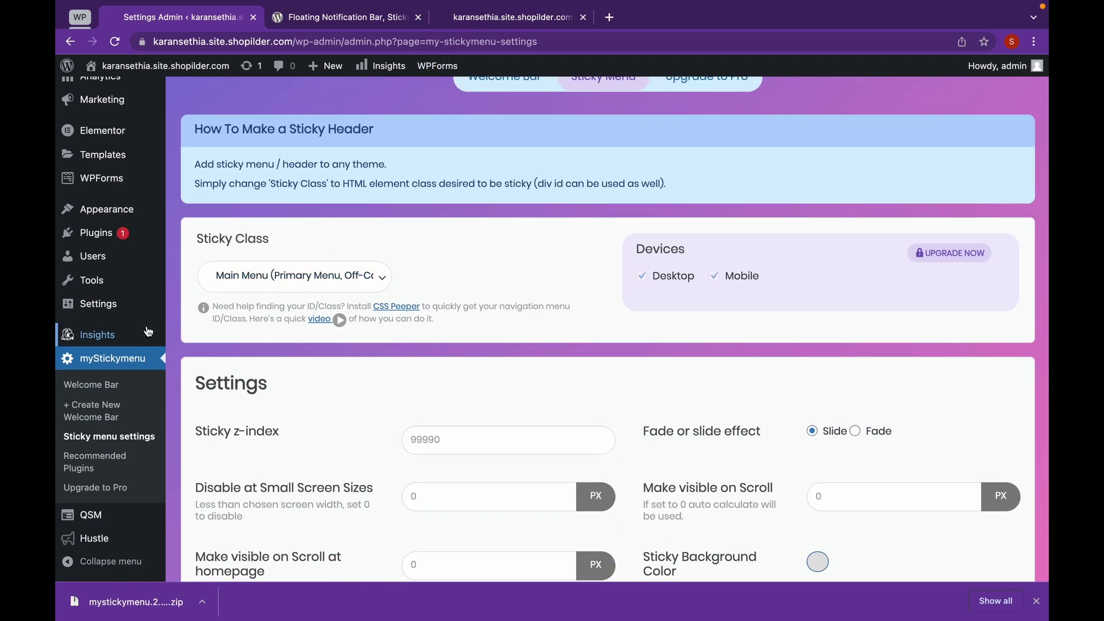
{"action": "left_click", "coordinate": [148, 388]}
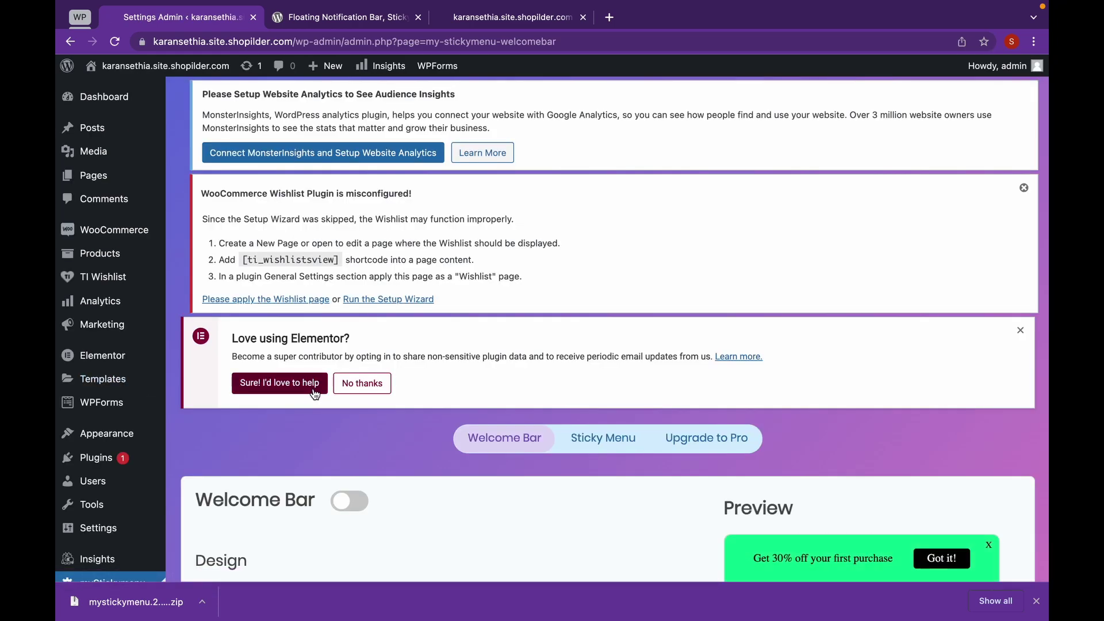
{"action": "scroll", "coordinate": [315, 394], "scroll_direction": "down", "scroll_amount": 2}
{"action": "scroll", "coordinate": [315, 394], "scroll_direction": "down", "scroll_amount": 1}
- Turn the Welcome Bar on and give it an orange background color
{"action": "left_click", "coordinate": [356, 302]}
{"action": "scroll", "coordinate": [519, 345], "scroll_direction": "down", "scroll_amount": 1}
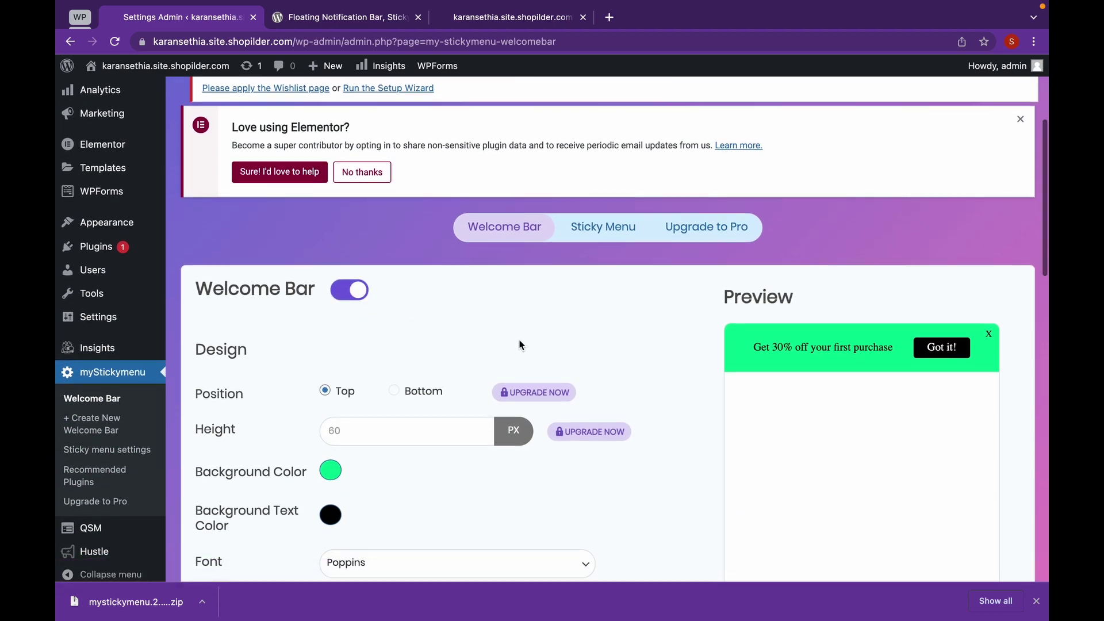
{"action": "scroll", "coordinate": [666, 305], "scroll_direction": "down", "scroll_amount": 3}
{"action": "scroll", "coordinate": [664, 304], "scroll_direction": "up", "scroll_amount": 1}
{"action": "left_click", "coordinate": [330, 263]}
{"action": "left_click_drag", "start_coordinate": [382, 298], "coordinate": [343, 291]}
{"action": "left_click", "coordinate": [520, 256]}
- Replace the Bar Text with 'Get our Newsletter now'
{"action": "scroll", "coordinate": [520, 256], "scroll_direction": "down", "scroll_amount": 1}
{"action": "scroll", "coordinate": [459, 286], "scroll_direction": "down", "scroll_amount": 1}
{"action": "left_click_drag", "start_coordinate": [518, 436], "coordinate": [318, 440]}
{"action": "type", "text": "Get our Newsletter now"}
{"action": "scroll", "coordinate": [403, 327], "scroll_direction": "down", "scroll_amount": 3}
- Set the Button Color to a bright red
{"action": "scroll", "coordinate": [625, 254], "scroll_direction": "down", "scroll_amount": 4}
{"action": "scroll", "coordinate": [625, 253], "scroll_direction": "up", "scroll_amount": 1}
{"action": "scroll", "coordinate": [438, 426], "scroll_direction": "down", "scroll_amount": 2}
{"action": "left_click", "coordinate": [327, 398]}
{"action": "left_click", "coordinate": [366, 556]}
{"action": "left_click_drag", "start_coordinate": [327, 438], "coordinate": [331, 425]}
{"action": "scroll", "coordinate": [504, 361], "scroll_direction": "down", "scroll_amount": 2}
{"action": "left_click", "coordinate": [561, 281]}
- Change the button text from 'Got it!' to 'Sign up'
{"action": "left_click", "coordinate": [357, 352]}
{"action": "left_click_drag", "start_coordinate": [357, 352], "coordinate": [316, 349]}
{"action": "type", "text": "Sign"}
{"action": "left_click", "coordinate": [323, 378]}
- Choose Swing as the Attention Effect after trying Flash and Shake
{"action": "left_click", "coordinate": [575, 392]}
{"action": "left_click", "coordinate": [556, 411]}
{"action": "left_click", "coordinate": [529, 405]}
{"action": "left_click", "coordinate": [524, 410]}
{"action": "left_click", "coordinate": [539, 400]}
{"action": "left_click", "coordinate": [532, 411]}
{"action": "scroll", "coordinate": [530, 410], "scroll_direction": "down", "scroll_amount": 1}
- Set Button Submission to Redirect to URL
{"action": "key", "text": "Tab"}
{"action": "left_click", "coordinate": [554, 398]}
{"action": "left_click", "coordinate": [543, 384]}
- Copy the address of the site's My account page from the shop tab
{"action": "left_click", "coordinate": [536, 17]}
{"action": "mouse_move", "coordinate": [857, 109]}
{"action": "left_click", "coordinate": [872, 151]}
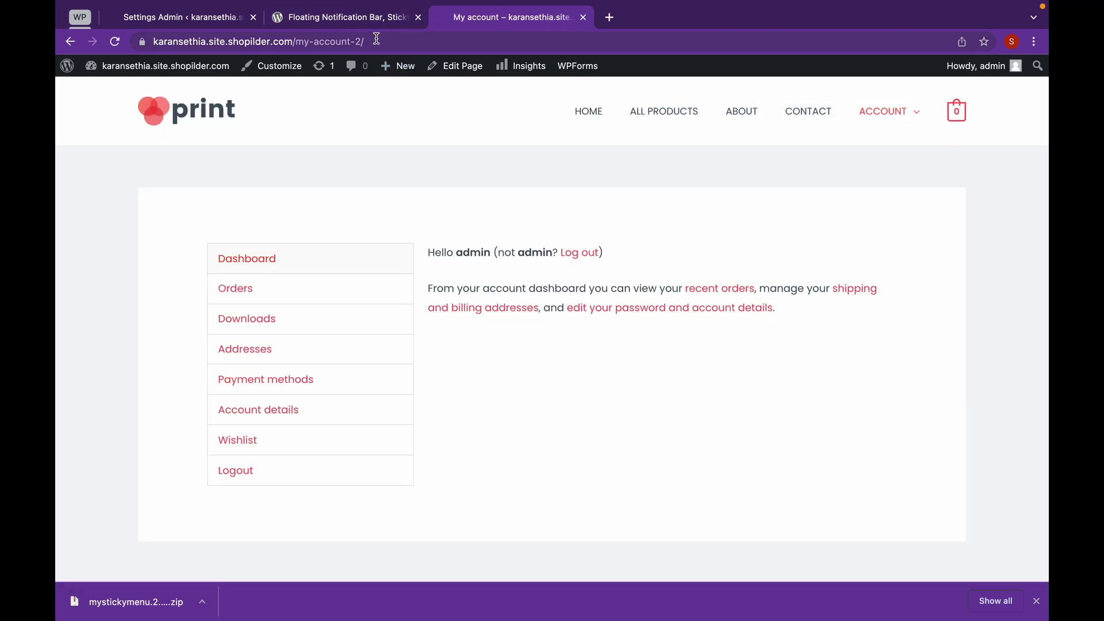
{"action": "left_click", "coordinate": [377, 39]}
{"action": "key", "text": "ctrl+c"}
- Paste the my-account-2 page address as the Redirection link
{"action": "left_click", "coordinate": [208, 21]}
{"action": "left_click_drag", "start_coordinate": [470, 443], "coordinate": [328, 448]}
{"action": "key", "text": "Left"}
{"action": "key", "text": "ctrl+a"}
{"action": "key", "text": "ctrl+v"}
{"action": "scroll", "coordinate": [653, 439], "scroll_direction": "down", "scroll_amount": 3}
{"action": "left_click", "coordinate": [585, 474]}
- Keep Don't show after submission, choose the Slide in entry effect, and save the settings
{"action": "left_click", "coordinate": [569, 480]}
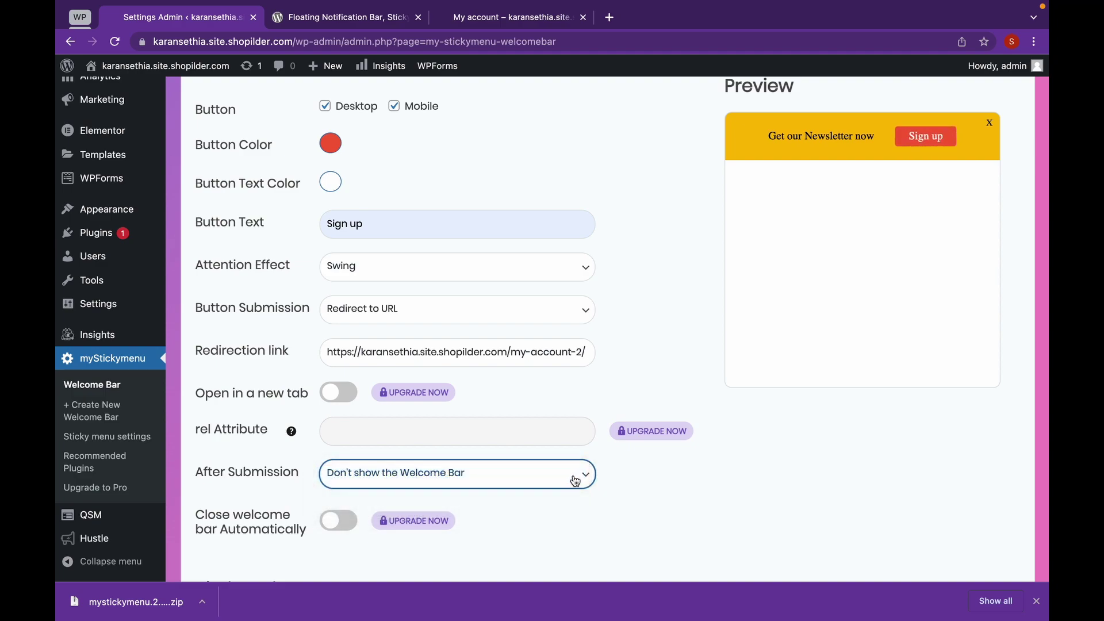
{"action": "scroll", "coordinate": [631, 488], "scroll_direction": "down", "scroll_amount": 3}
{"action": "scroll", "coordinate": [632, 489], "scroll_direction": "down", "scroll_amount": 5}
{"action": "left_click", "coordinate": [581, 375]}
{"action": "left_click", "coordinate": [571, 383]}
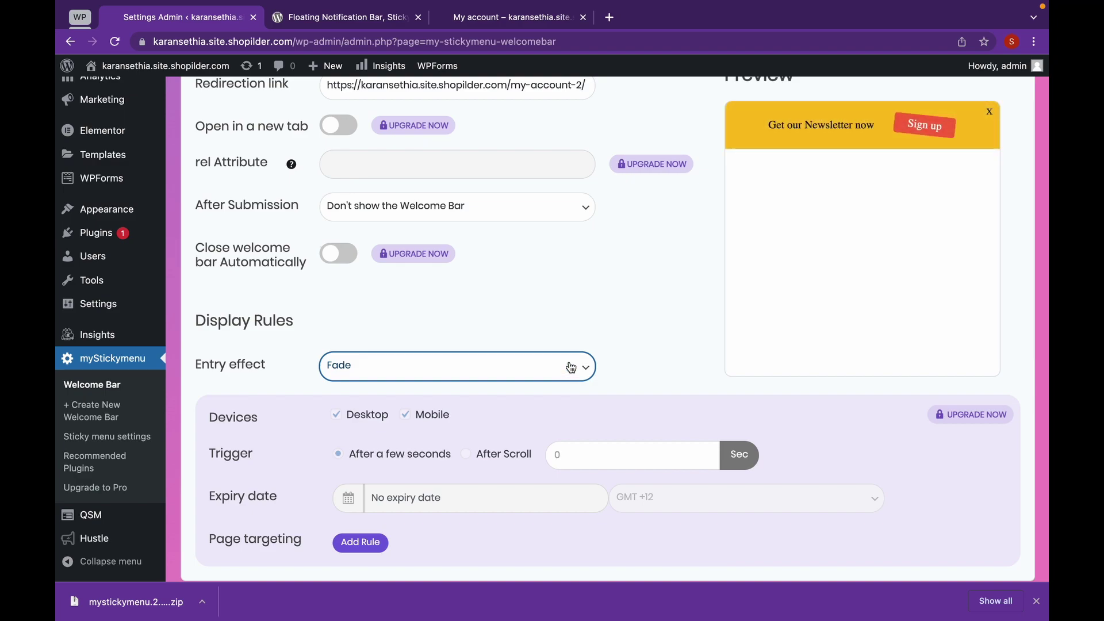
{"action": "left_click", "coordinate": [571, 367]}
{"action": "left_click", "coordinate": [556, 351]}
{"action": "scroll", "coordinate": [636, 316], "scroll_direction": "down", "scroll_amount": 3}
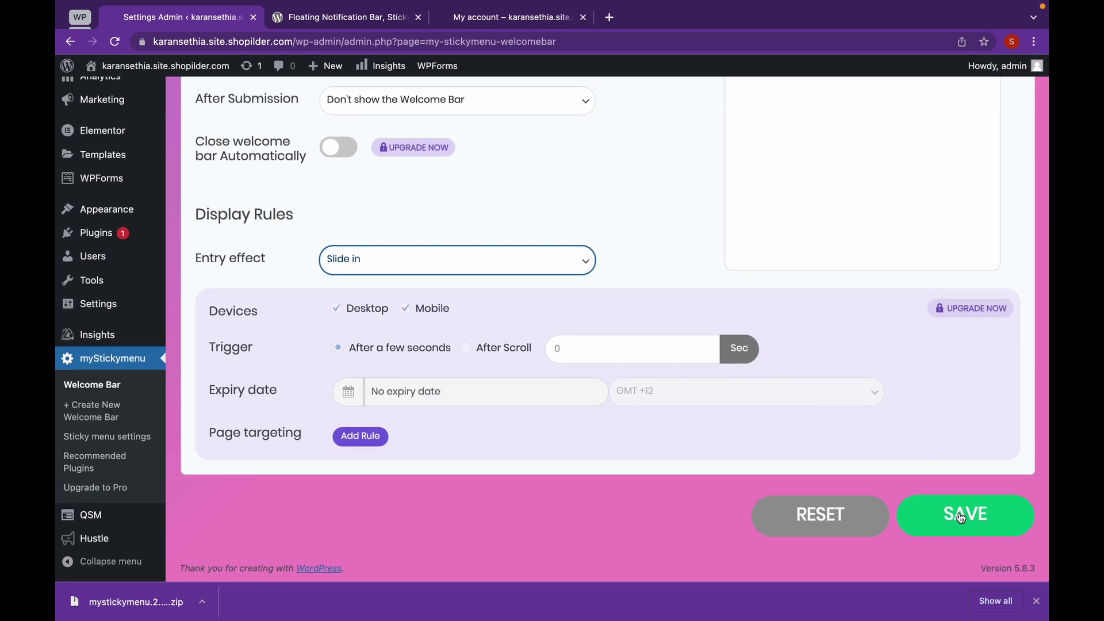
{"action": "left_click", "coordinate": [960, 518]}
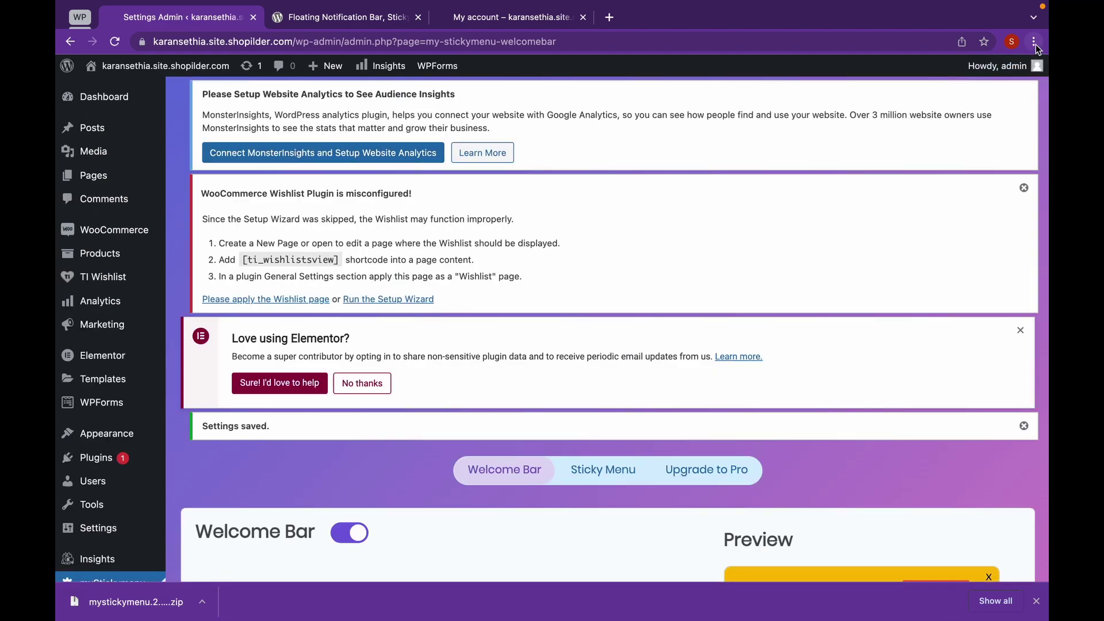
- Open a new Incognito window and load the shop site's homepage ('kara')
{"action": "left_click", "coordinate": [1034, 42]}
{"action": "left_click", "coordinate": [917, 98]}
{"action": "type", "text": "karansethia.site.shopilder.com"}
{"action": "key", "text": "Return"}
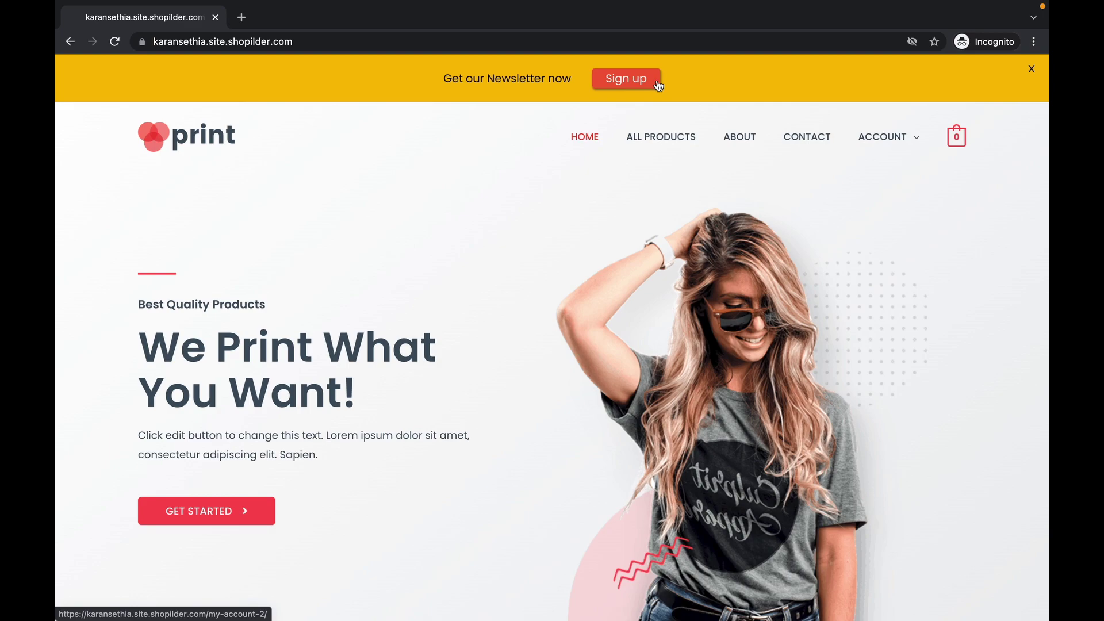
- Follow the bar's Sign up button to the login page and dismiss the discount popup
{"action": "left_click", "coordinate": [658, 85]}
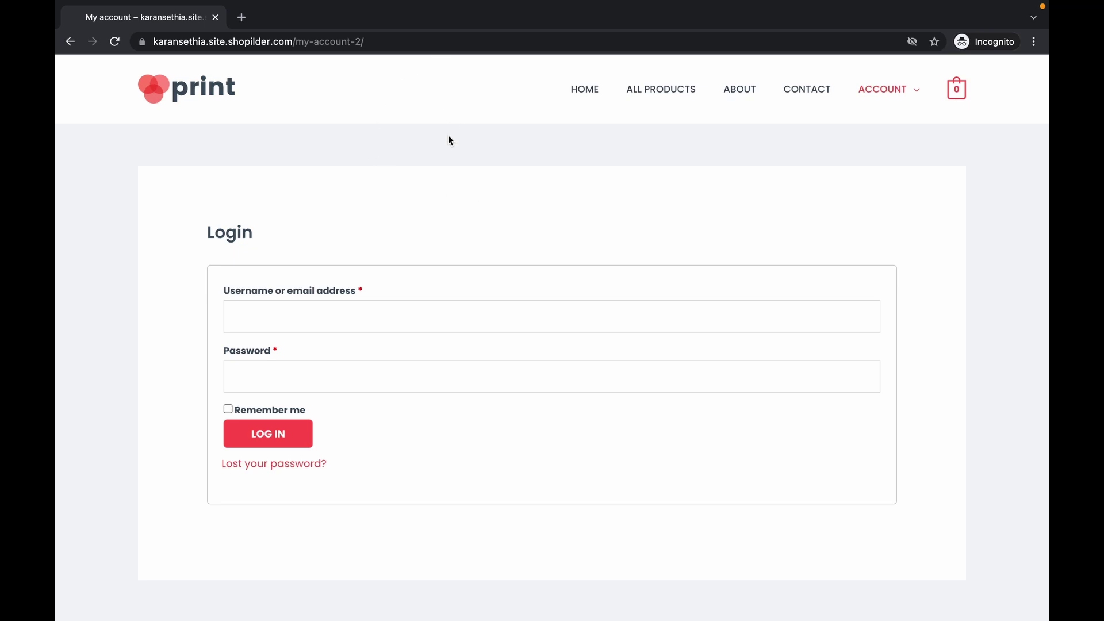
{"action": "scroll", "coordinate": [450, 140], "scroll_direction": "down", "scroll_amount": 3}
{"action": "scroll", "coordinate": [761, 206], "scroll_direction": "down", "scroll_amount": 3}
{"action": "left_click", "coordinate": [1023, 84]}
{"action": "scroll", "coordinate": [920, 209], "scroll_direction": "up", "scroll_amount": 7}
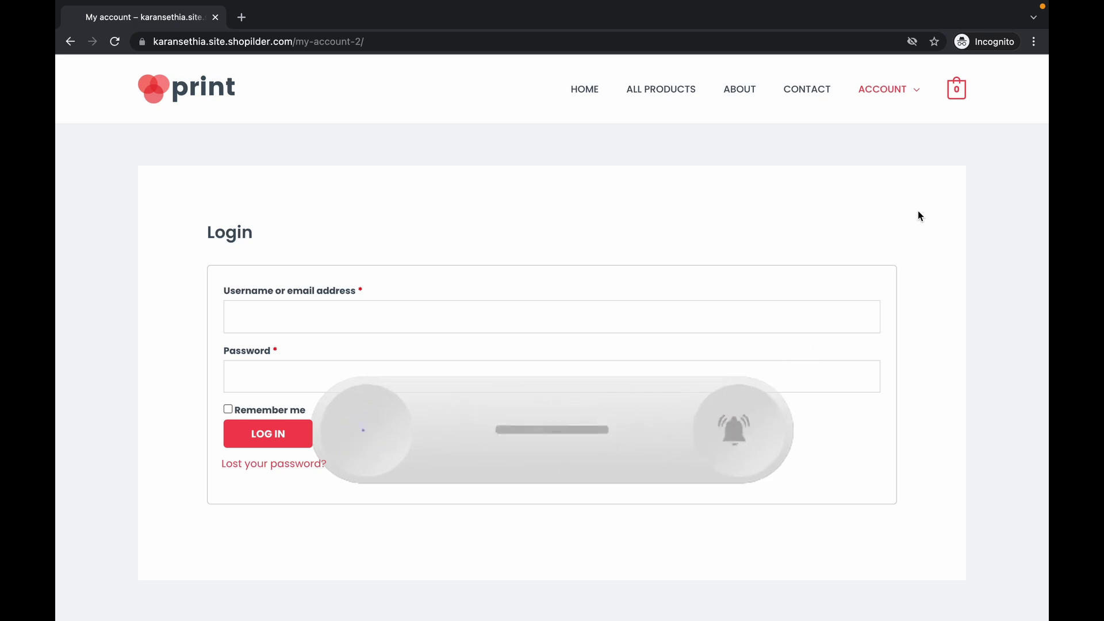